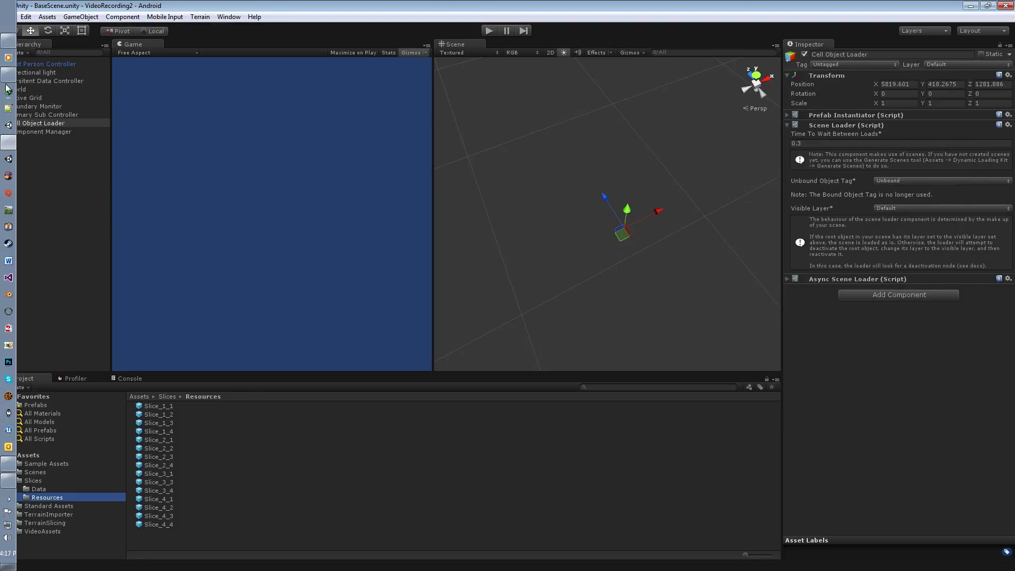
Step: Switch to the browser, read the Application.LoadLevelAdditive documentation and return to Unity
click(7, 89)
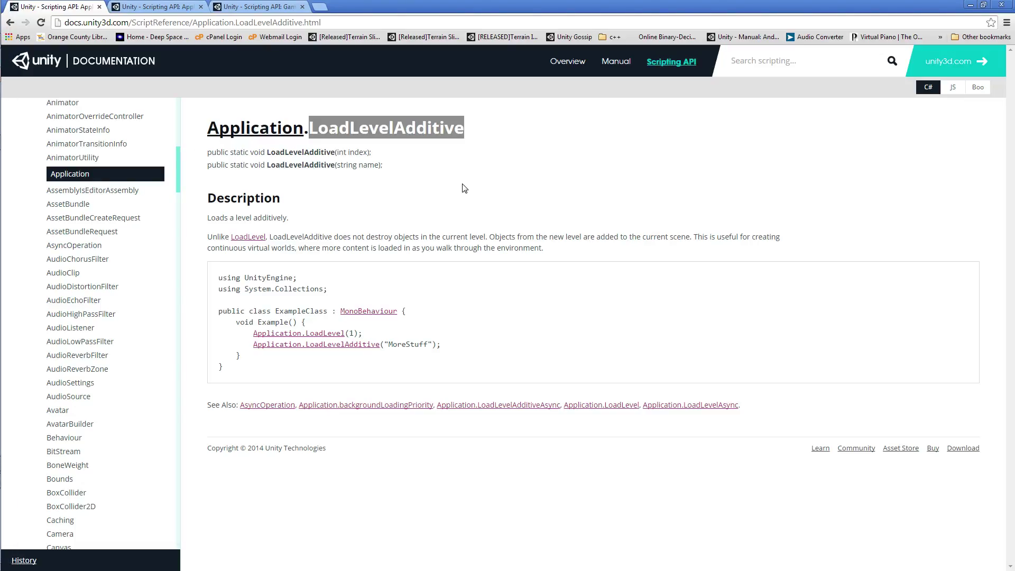
click(488, 299)
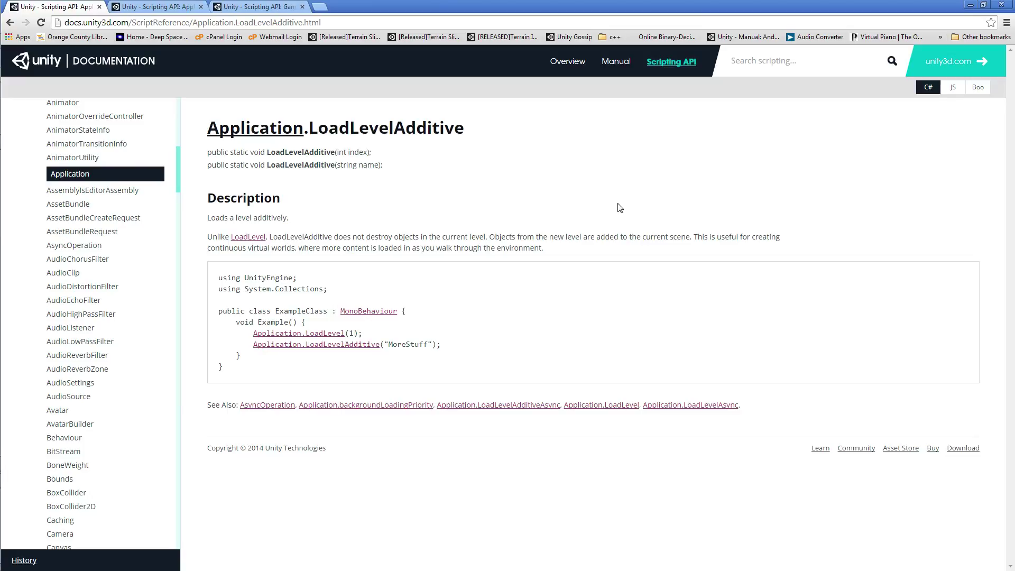
click(970, 5)
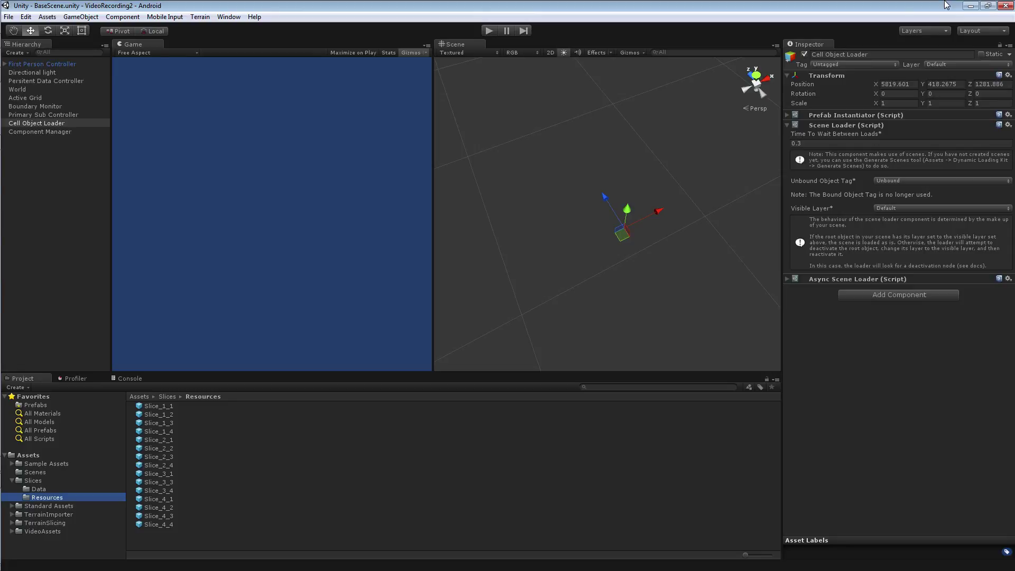
Step: Show the Prefab Instantiator settings of the Cell Object Loader, and inspect the Slice_3_3 prefab in the Resources folder
click(787, 115)
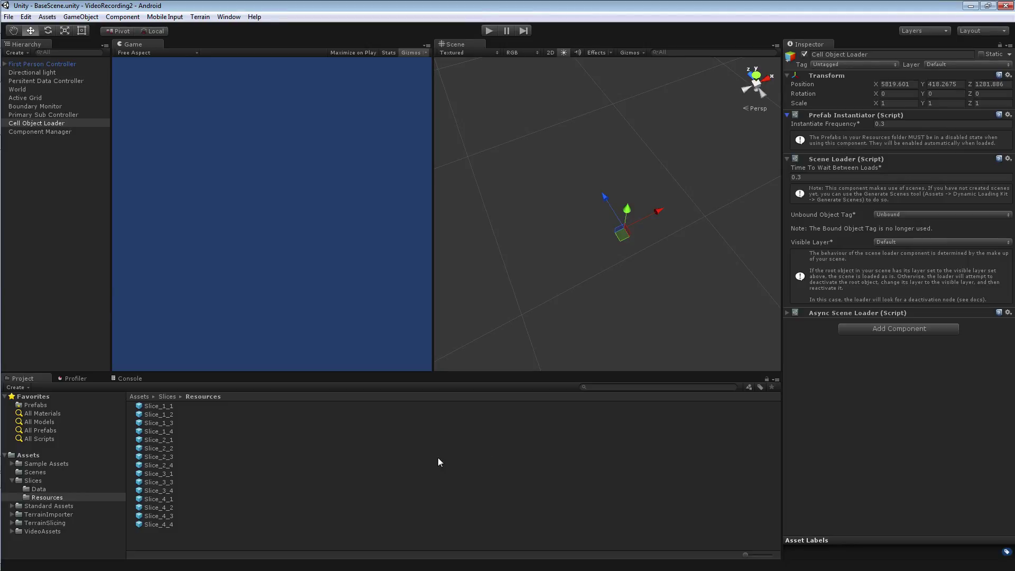
click(247, 482)
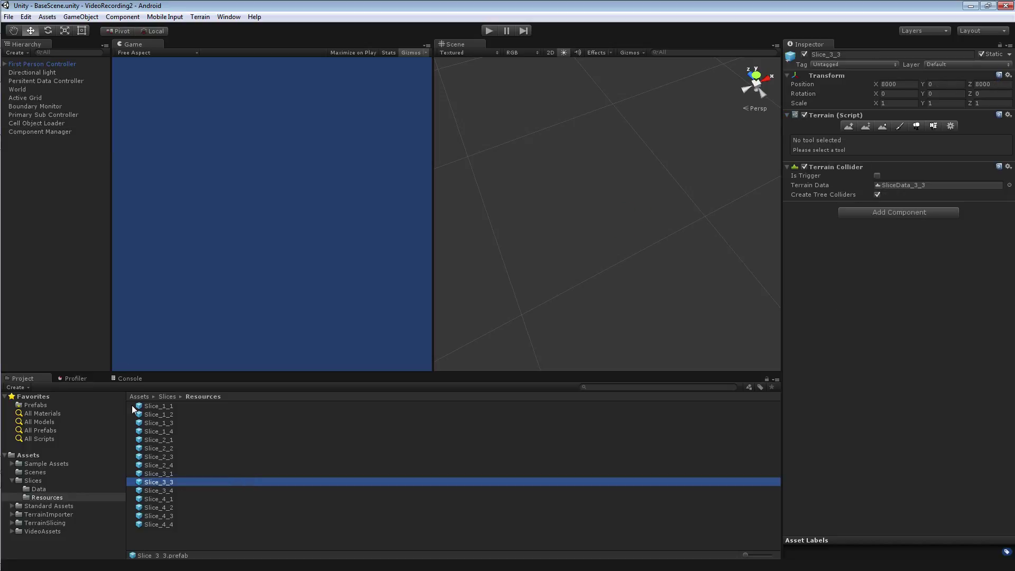
Step: Review the scenes listed in the Build Settings, close the dialog and select the Slices Resources folder
click(8, 16)
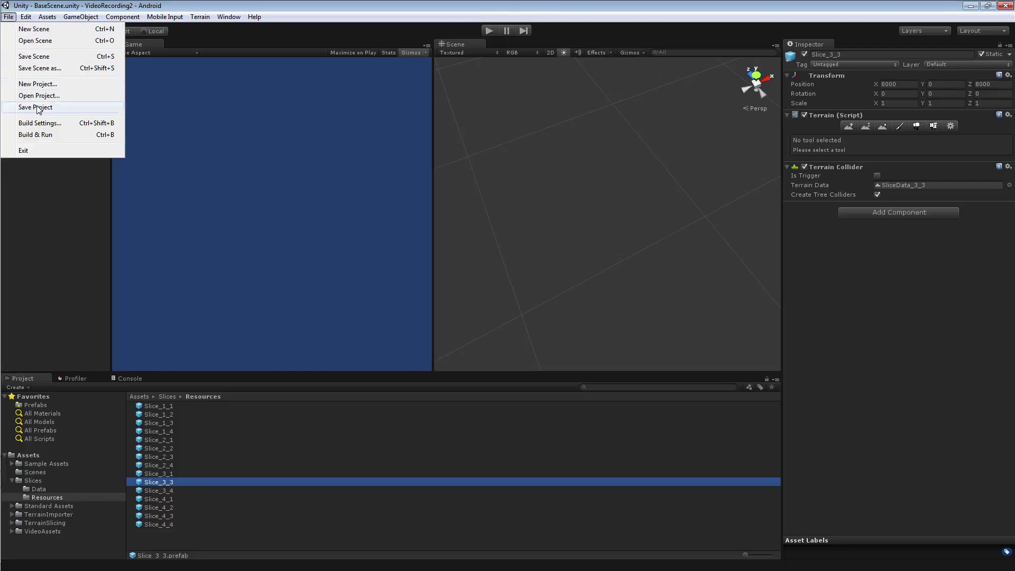
click(39, 124)
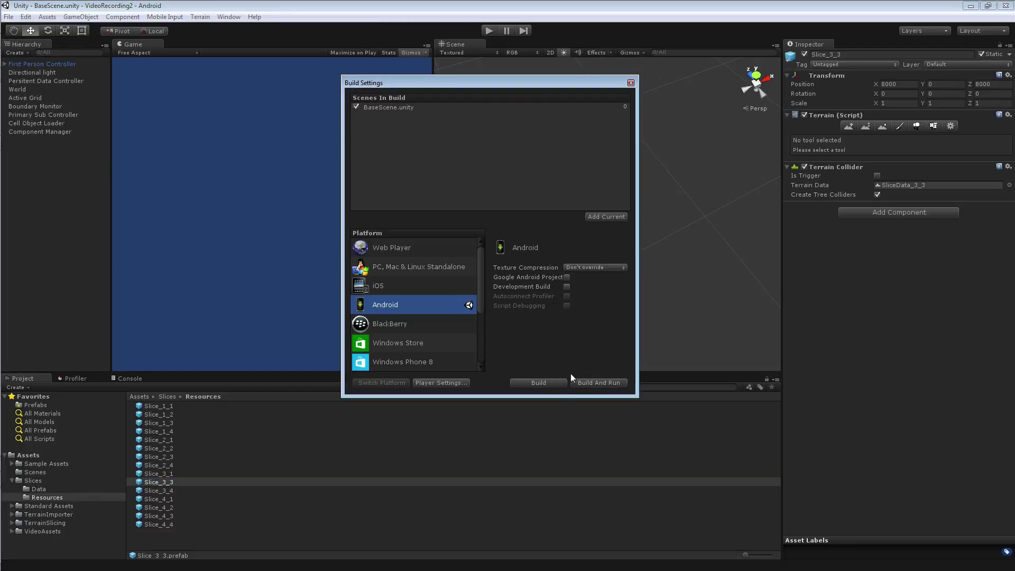
click(629, 84)
click(41, 499)
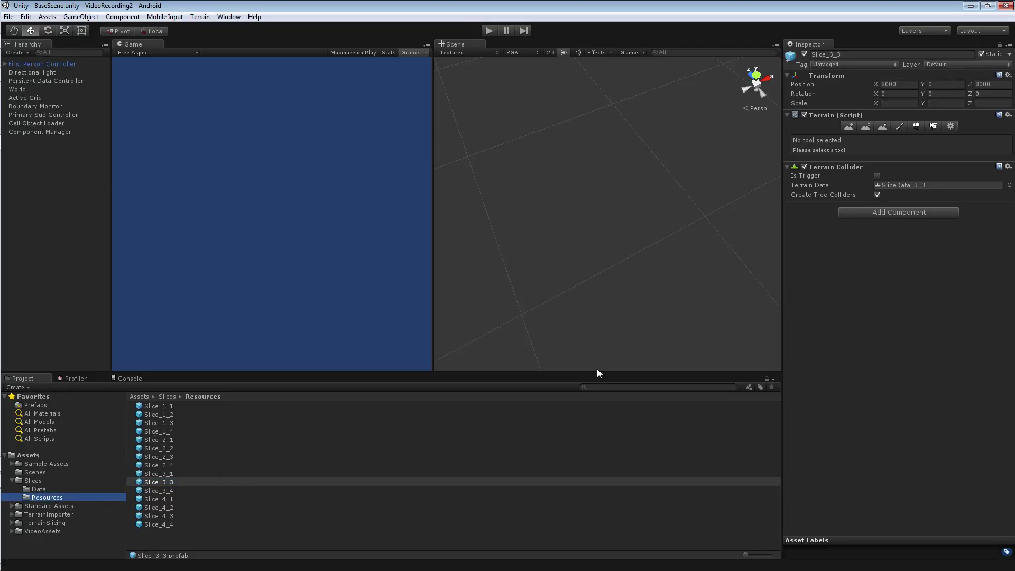
Step: On the Cell Object Loader, collapse the Prefab Instantiator and Scene Loader components and expand the Async Scene Loader settings
click(33, 123)
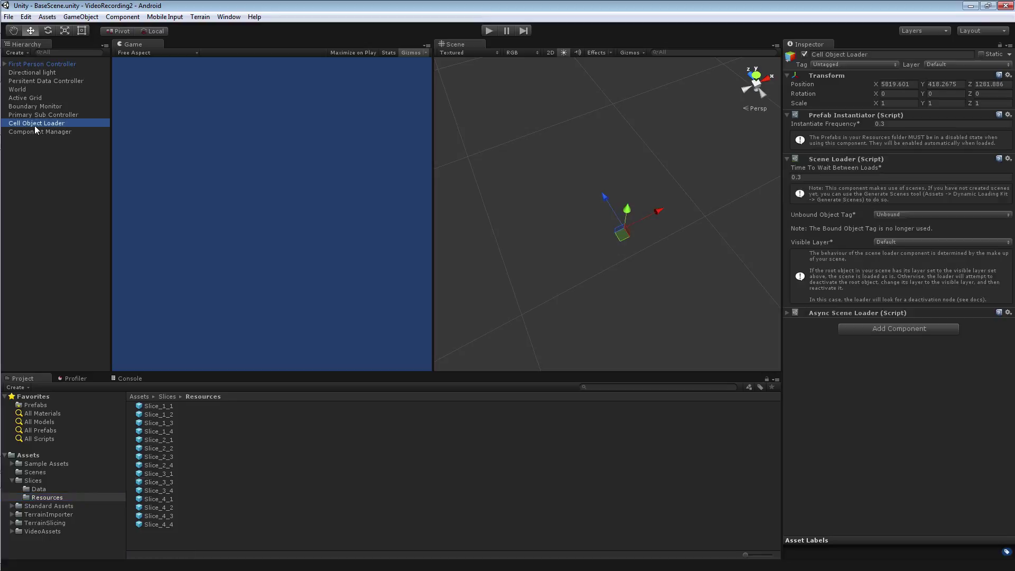
click(786, 114)
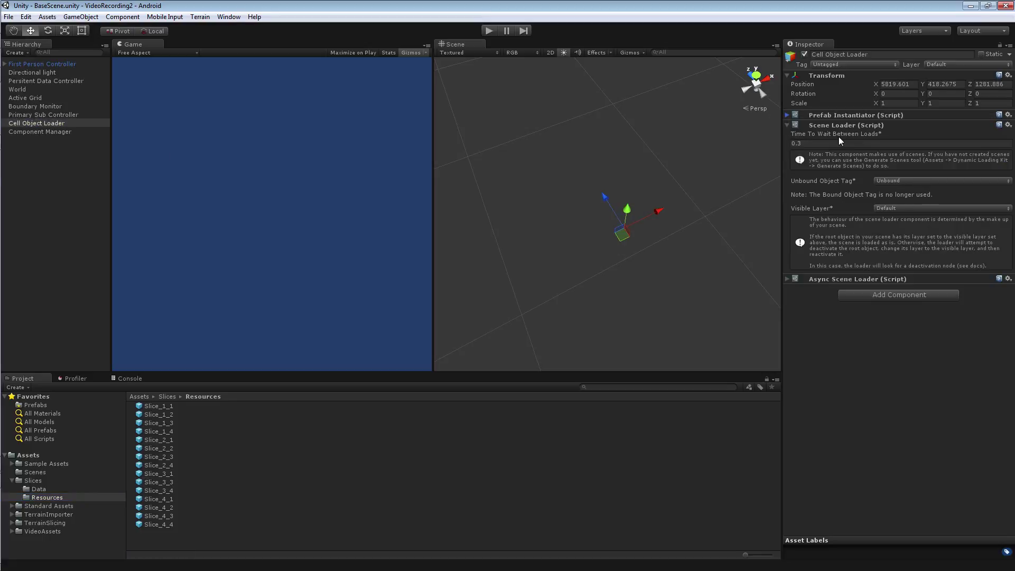
click(788, 124)
click(789, 134)
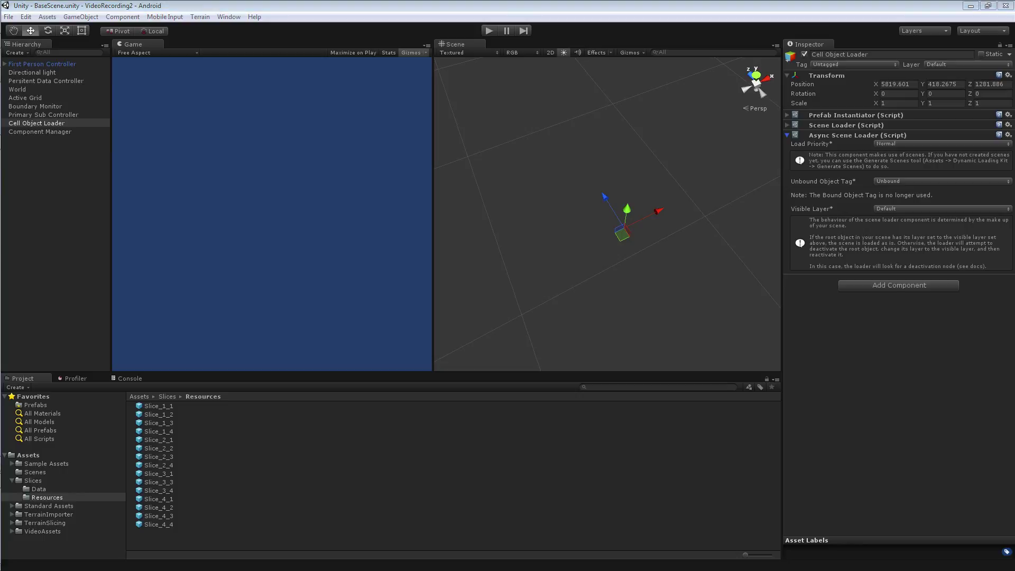
Step: Switch to the browser, read the Application.LoadLevelAdditiveAsync documentation, including the passage on streaming worlds, and return to Unity
click(9, 76)
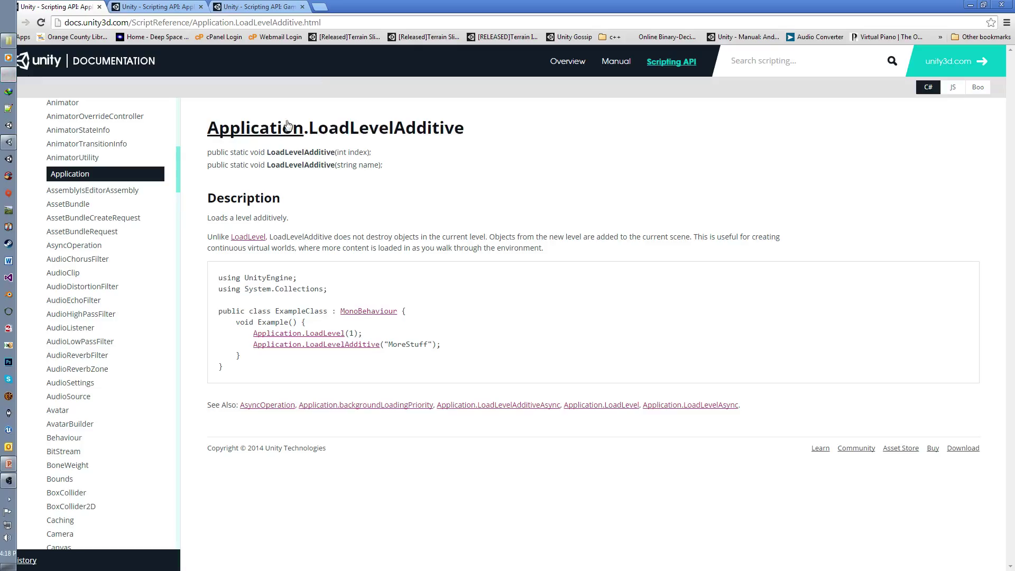
click(170, 6)
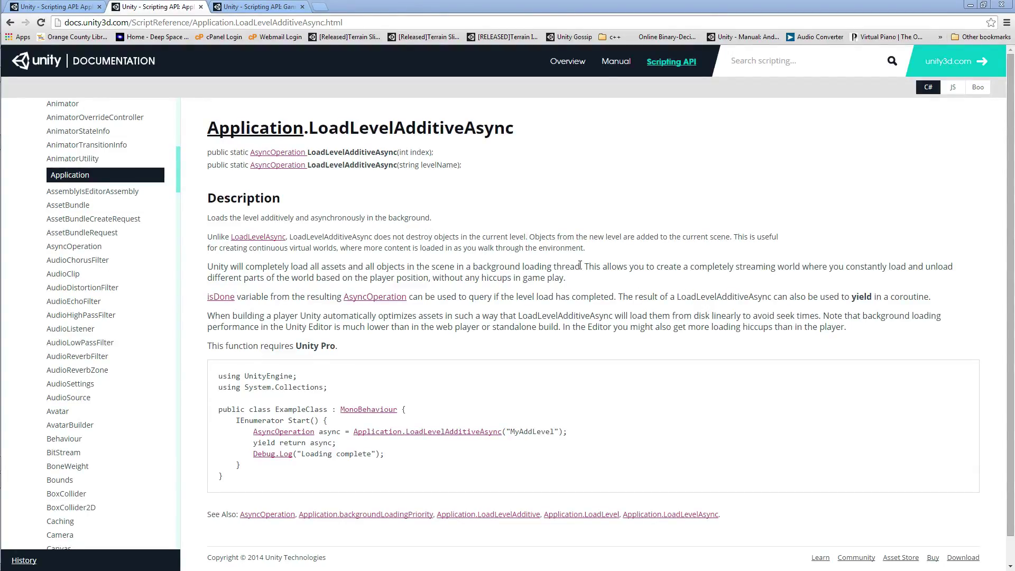
drag(584, 267, 592, 275)
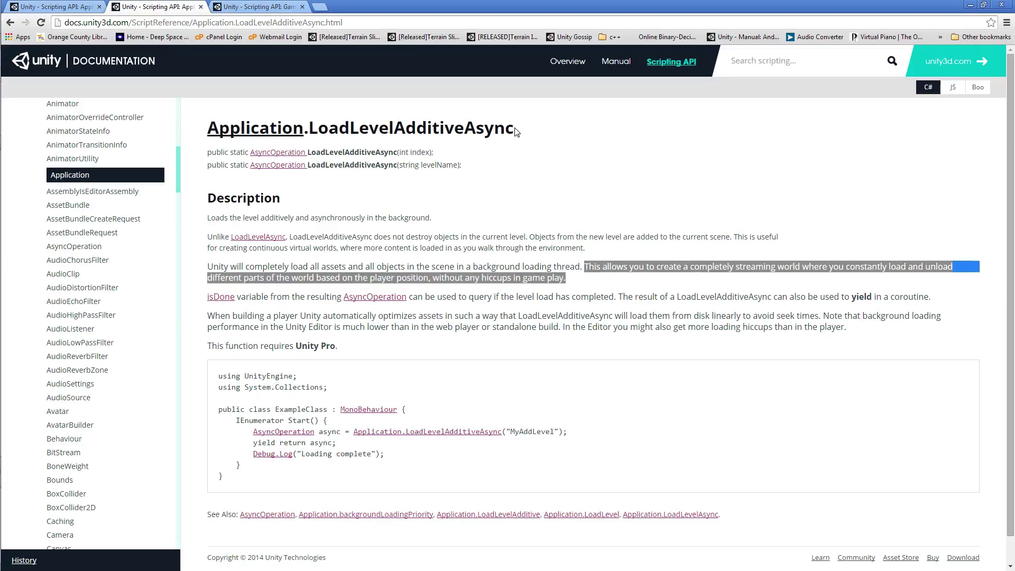
click(607, 261)
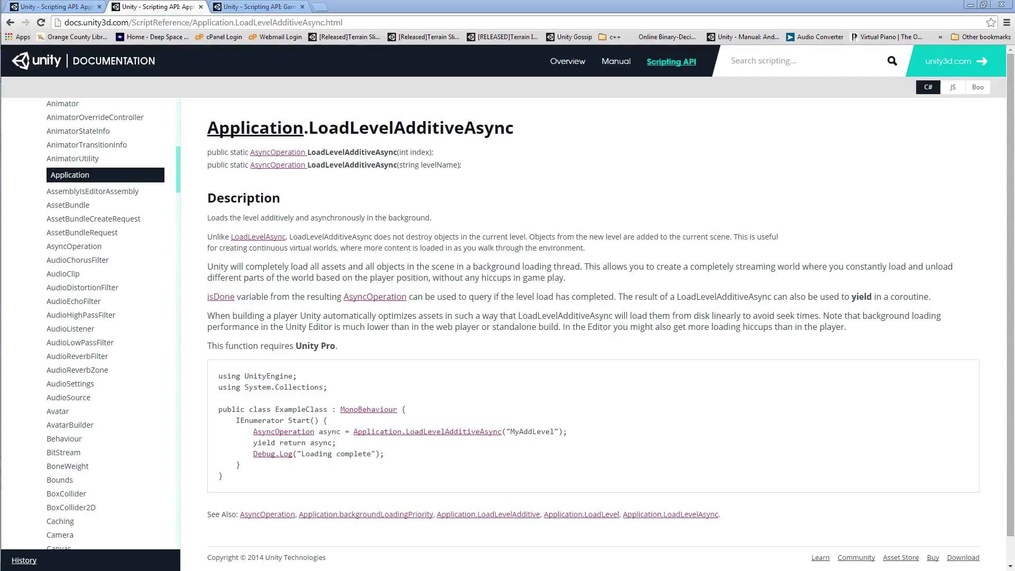
click(971, 4)
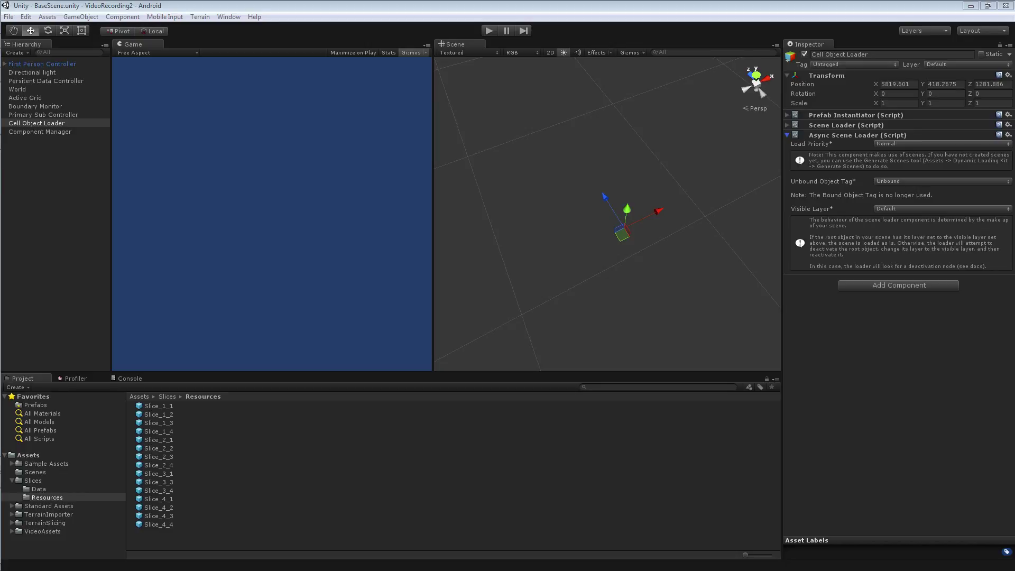
Step: Collapse the Async Scene Loader component and inspect the terrain slice prefabs in the Resources folder one after another, starting with Slice_1_1
click(786, 135)
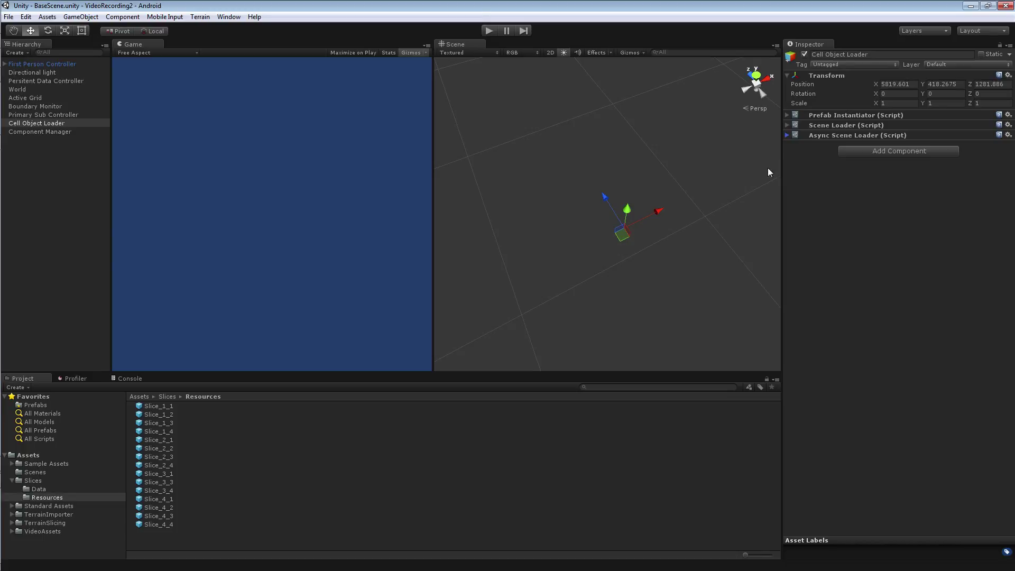
click(174, 406)
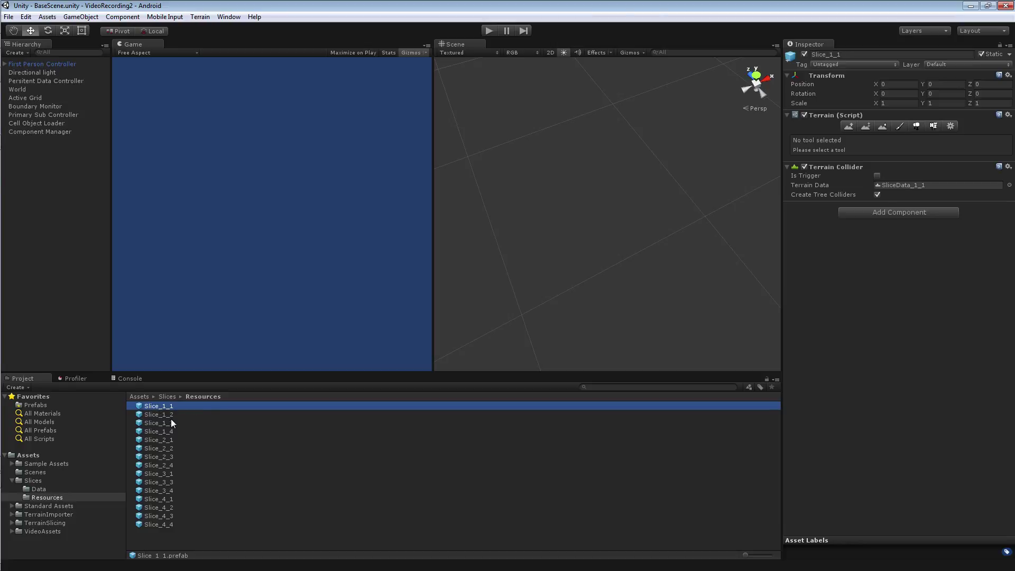
click(176, 415)
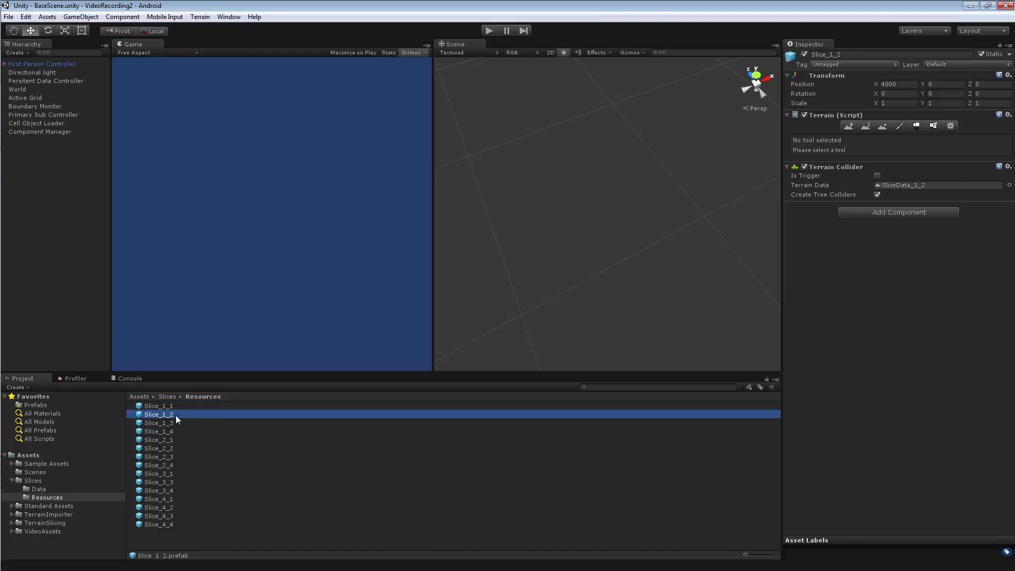
key(Down)
key(Down)
key(Down)
key(Down)
key(Down)
key(Down)
key(Down)
key(Down)
key(Down)
key(Down)
key(Down)
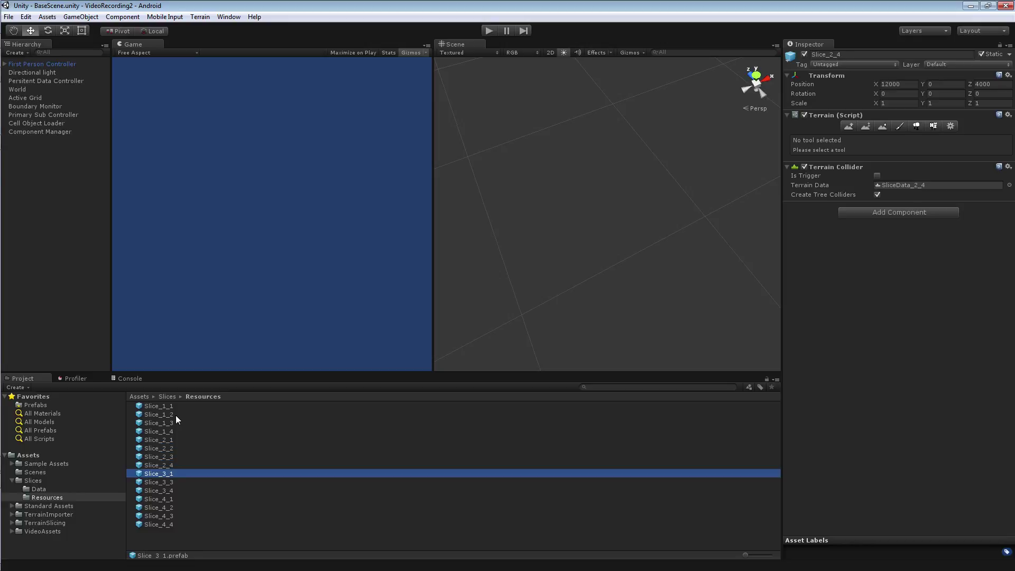
key(Down)
key(Down)
key(Down)
key(Up)
key(Up)
key(Up)
key(Up)
key(Up)
key(Up)
key(Up)
key(Up)
Step: Add the Slice_1_1 prefab to the scene with the Dynamic Loading Kit
click(171, 406)
right_click(171, 402)
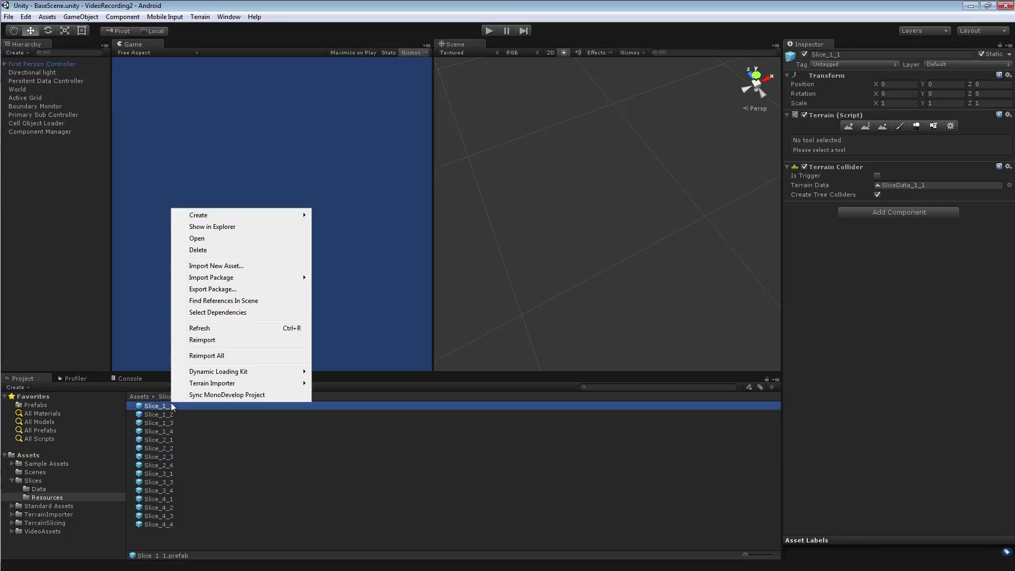
mouse_move(239, 371)
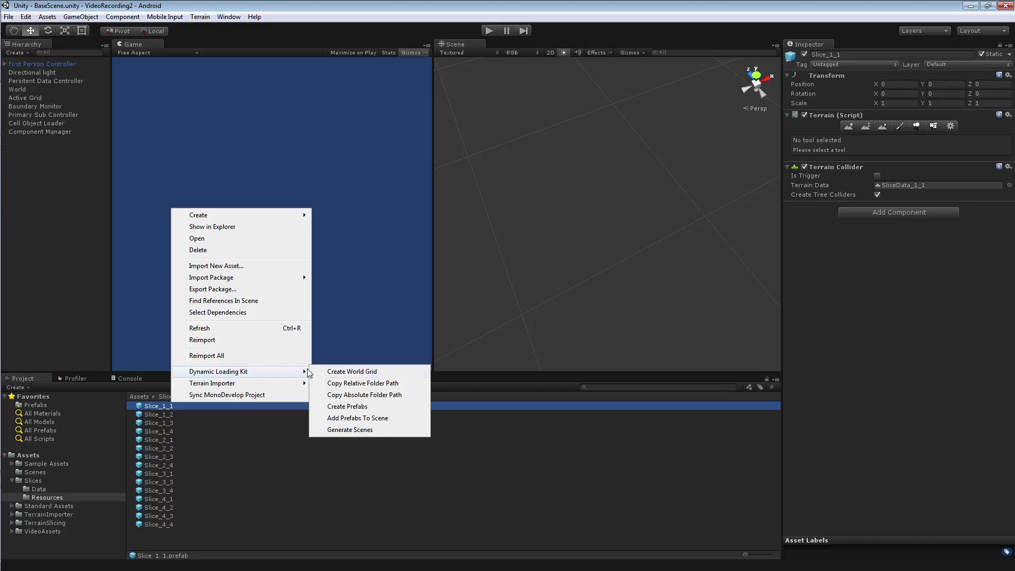
click(372, 417)
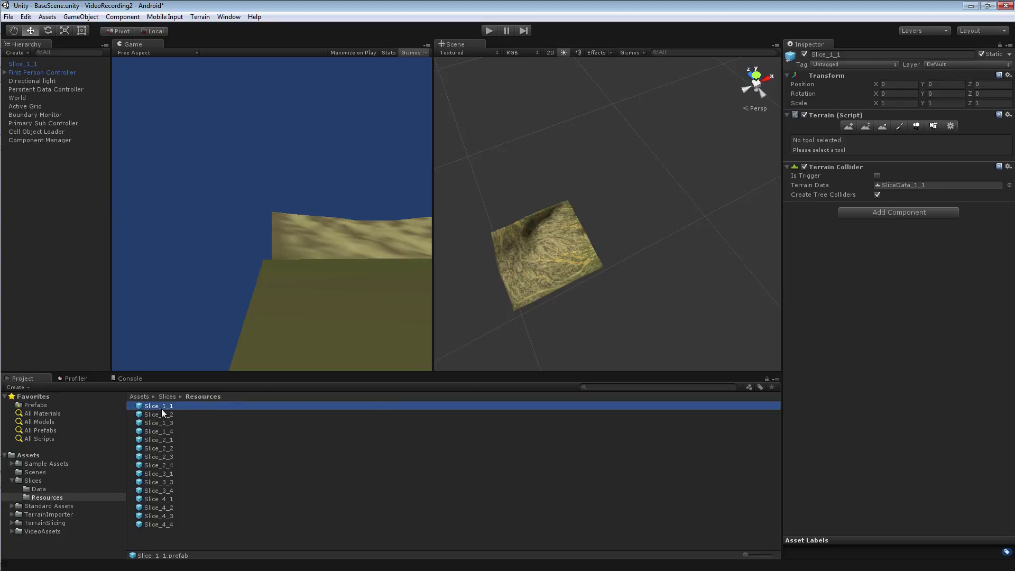
Step: Compare the Slice_1_1 scene instance with its prefab asset and delete the instance from the scene
click(33, 64)
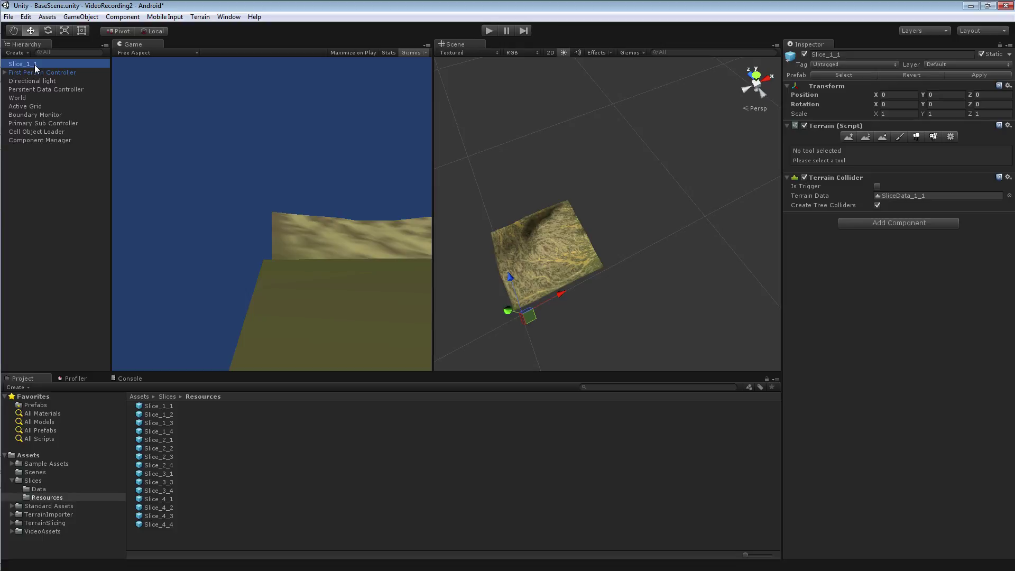
click(155, 408)
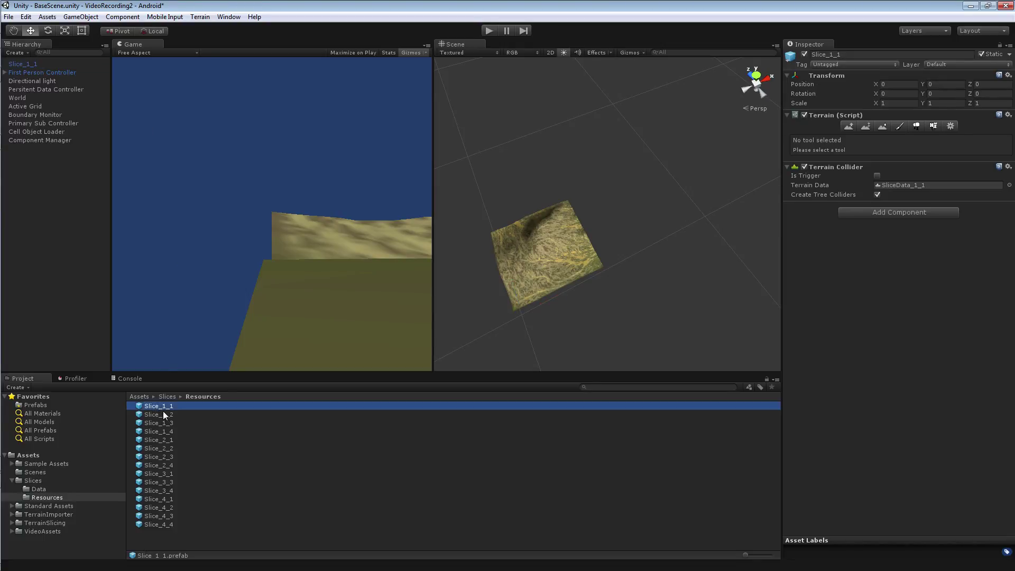
click(31, 63)
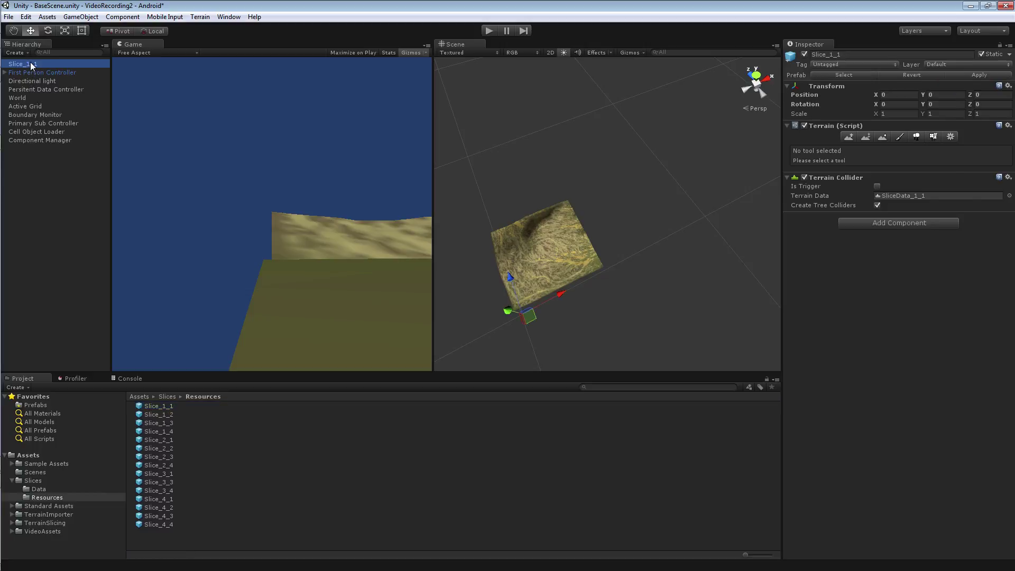
key(Delete)
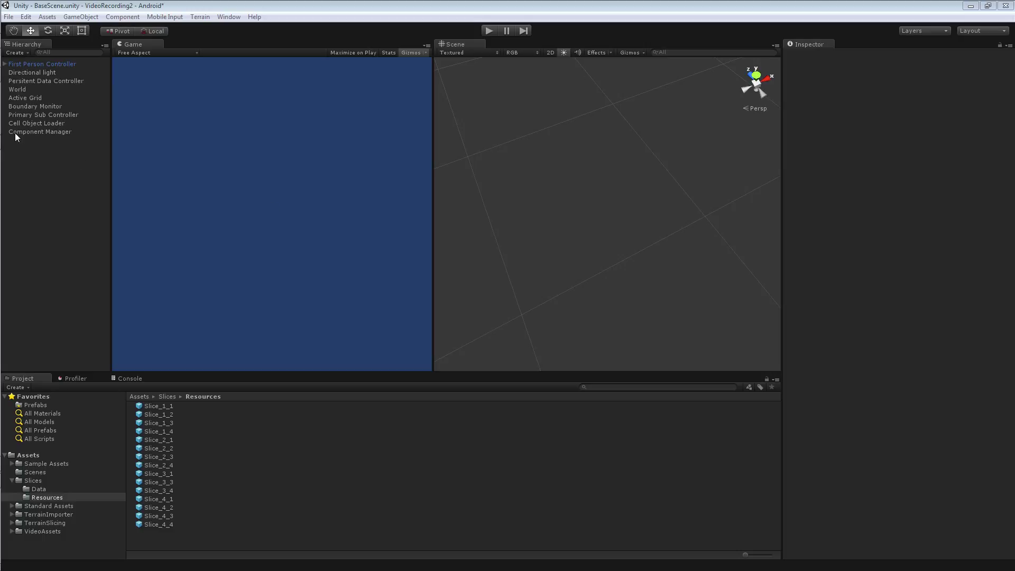
Step: Expand the Prefab Instantiator component on the Cell Object Loader to review its settings
click(31, 123)
click(786, 114)
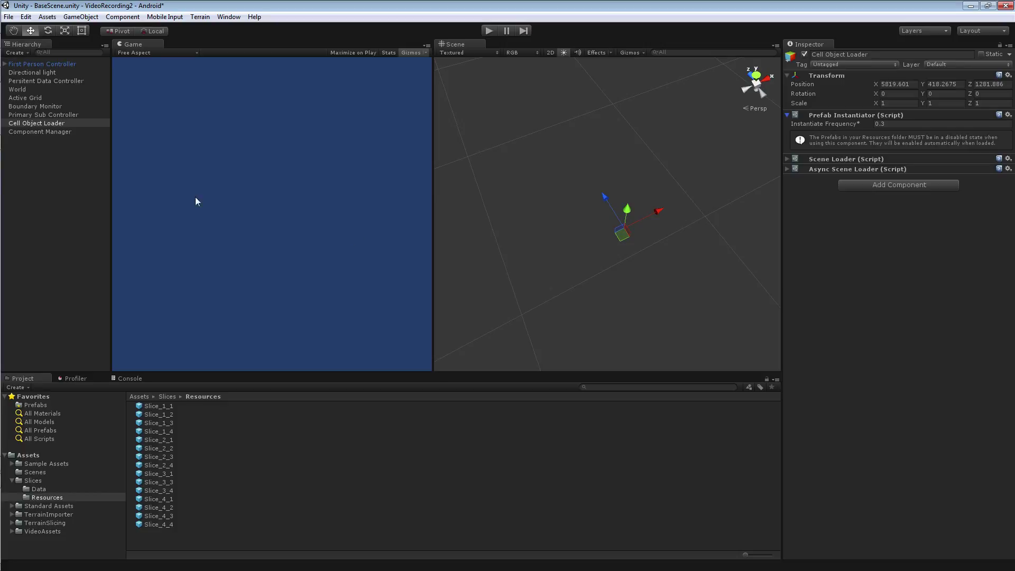
Step: Switch to the browser, read the GameObject.FindGameObjectsWithTag documentation and return to Unity
click(9, 91)
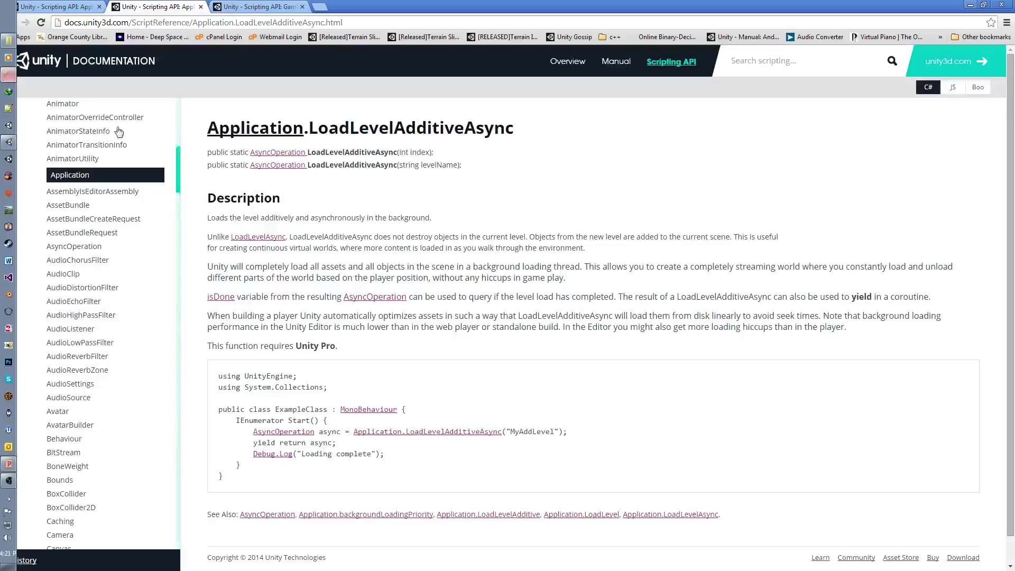
click(257, 6)
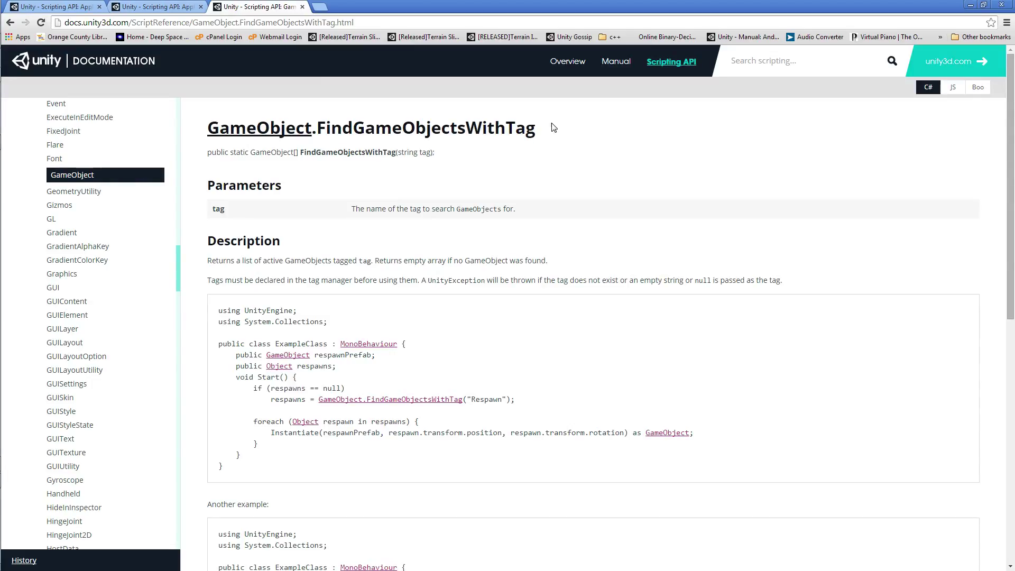
click(975, 6)
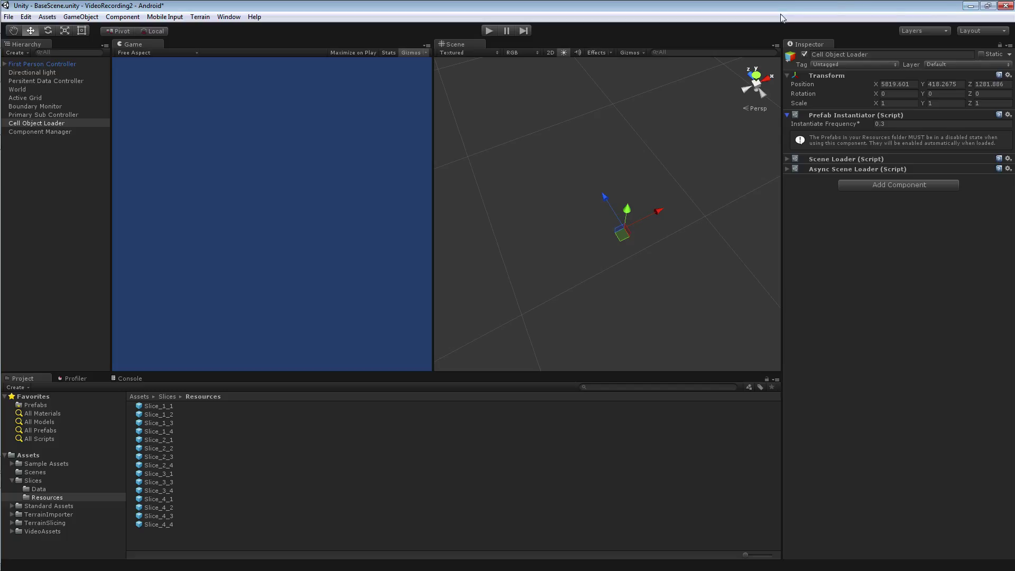
Step: Review the tags available for the Cell Object Loader and dismiss the list
click(827, 66)
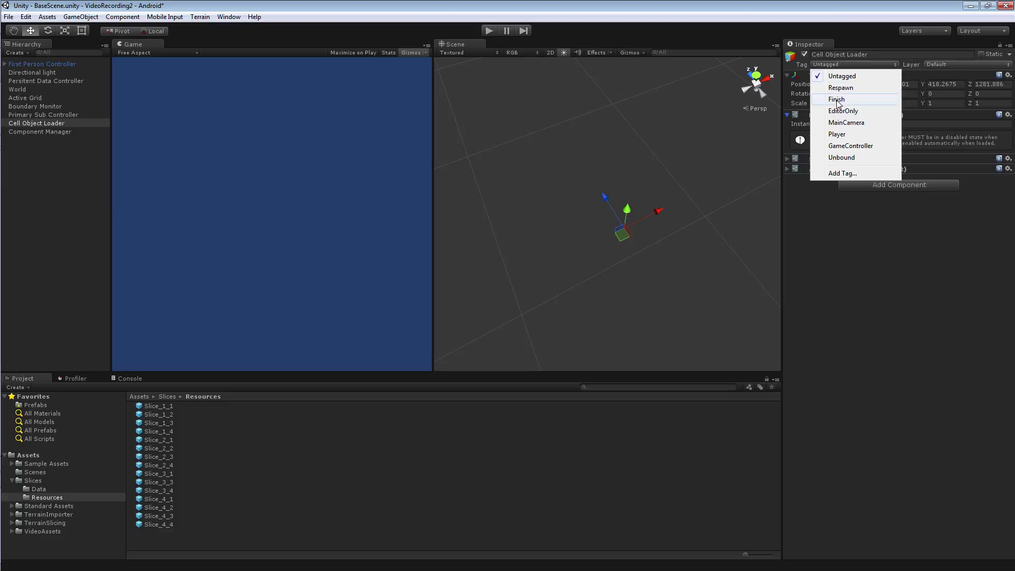
click(809, 6)
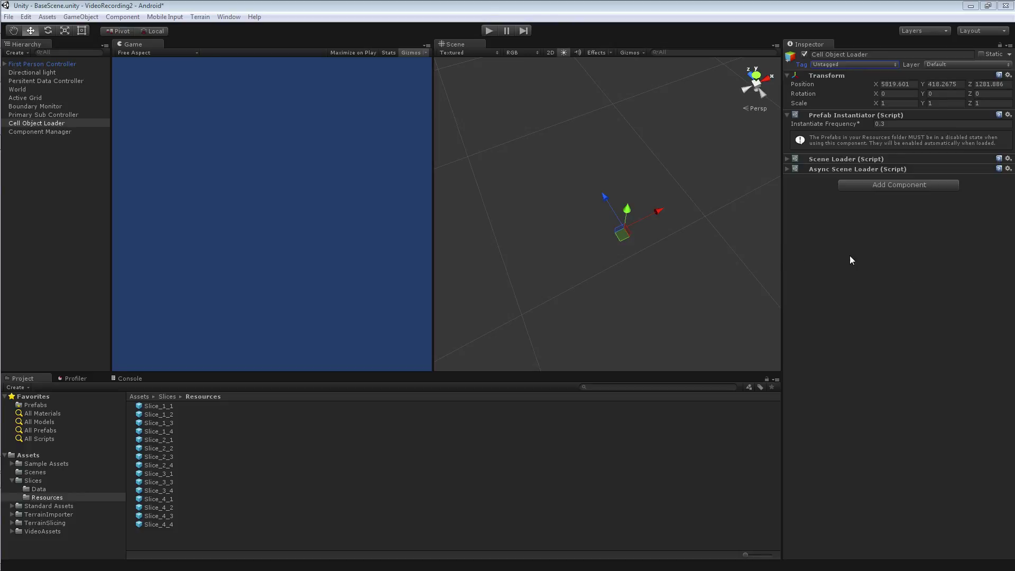
mouse_move(2, 356)
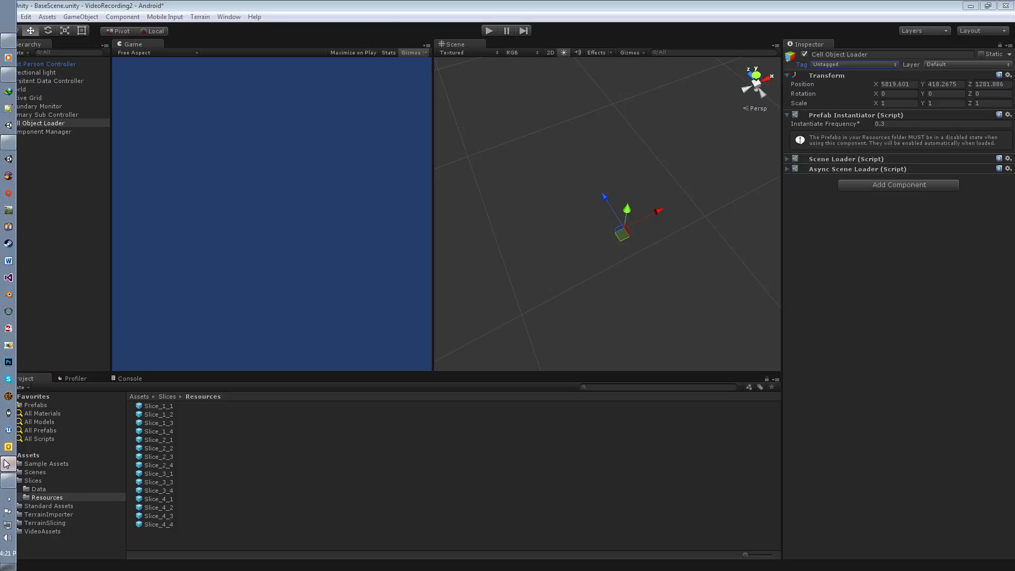